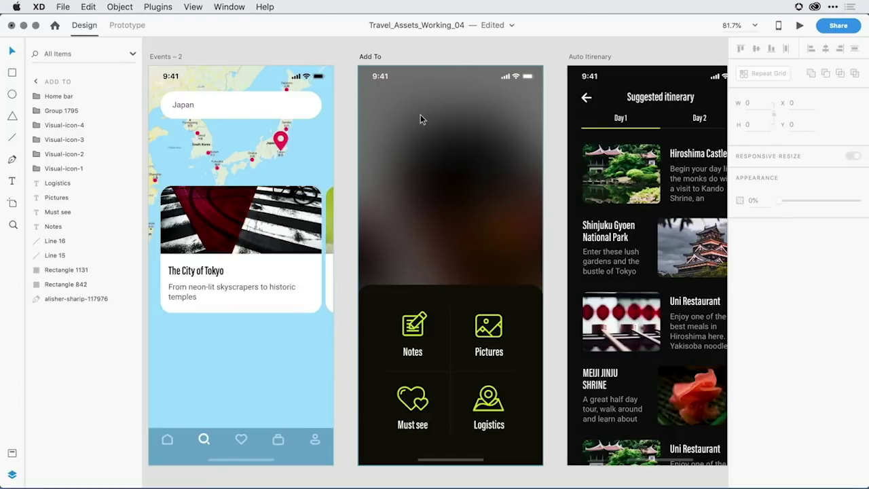
Switch from the Rectangle tool (R) to the Polygon tool (Y).
key(r)
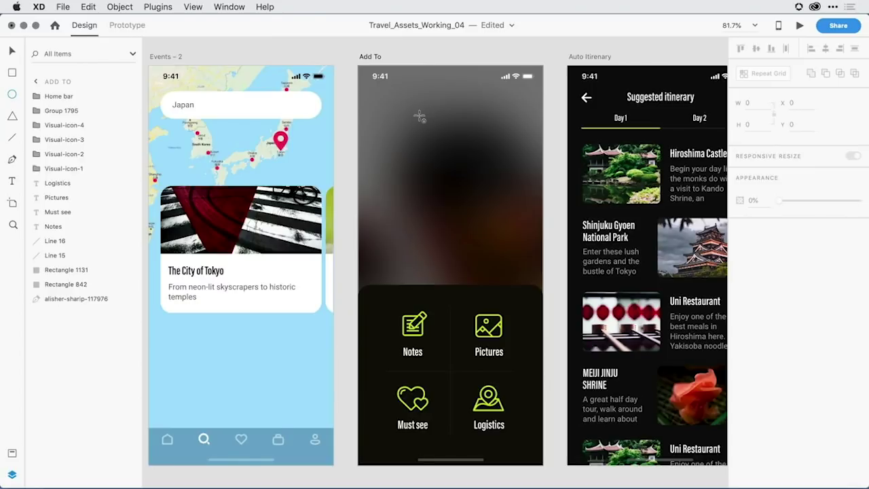
key(y)
Drag out a polygon near the top of Add To, raising it to five sides (about 249 × 237).
drag(389, 101, 512, 220)
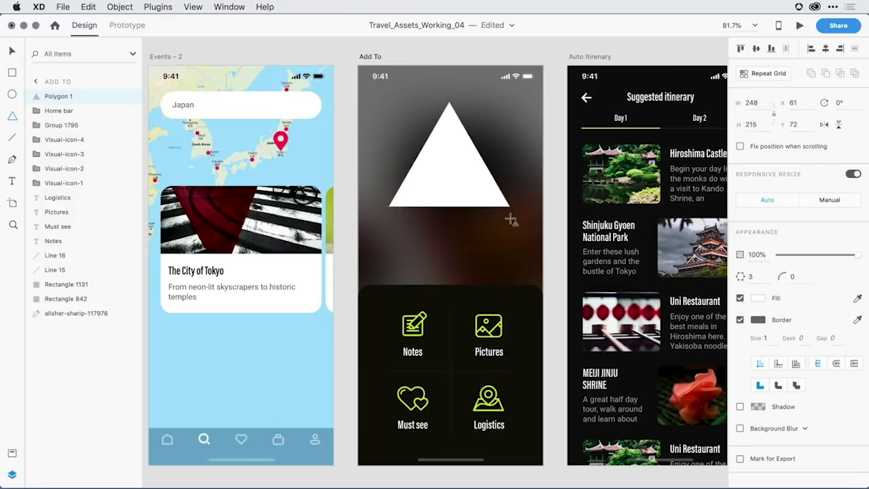
drag(511, 219, 512, 221)
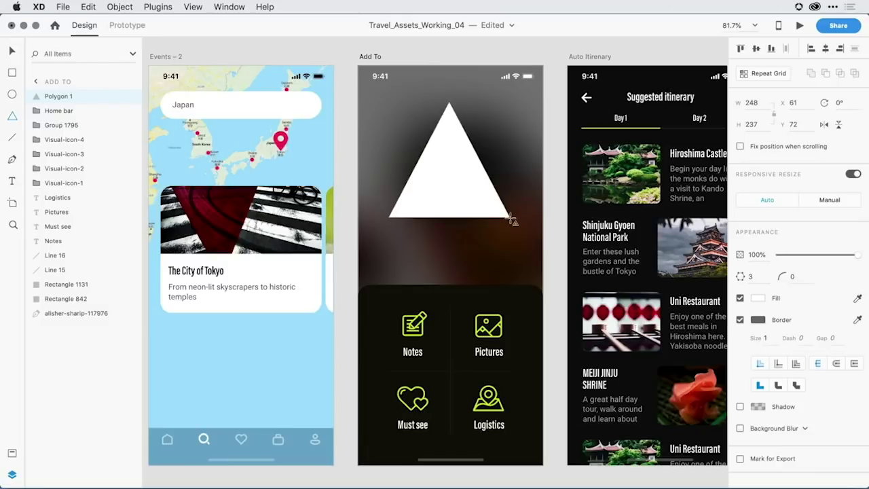
drag(513, 219, 513, 219)
key(Up)
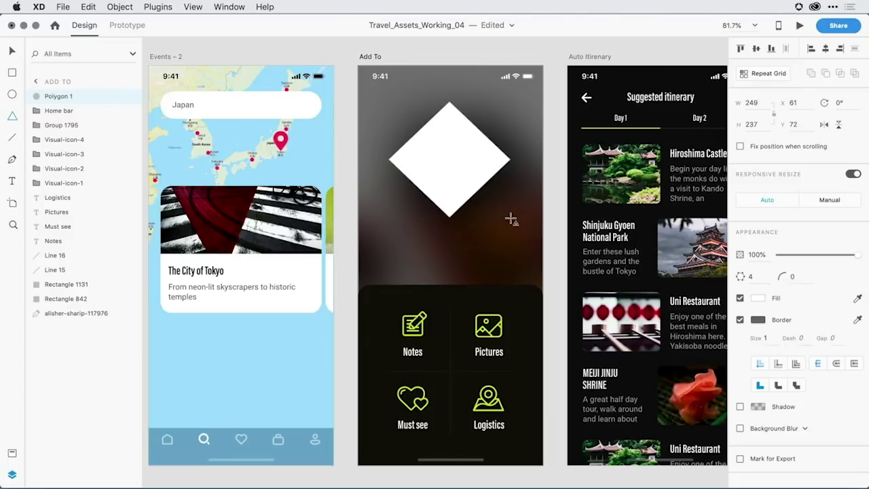
key(Up)
drag(511, 219, 510, 217)
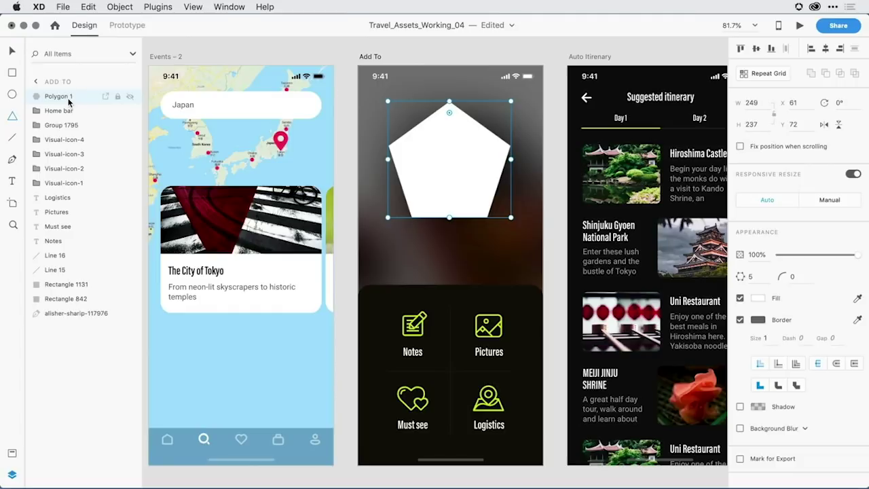
Fill the pentagon with the lime green sampled from the Pictures icon.
click(756, 301)
click(733, 346)
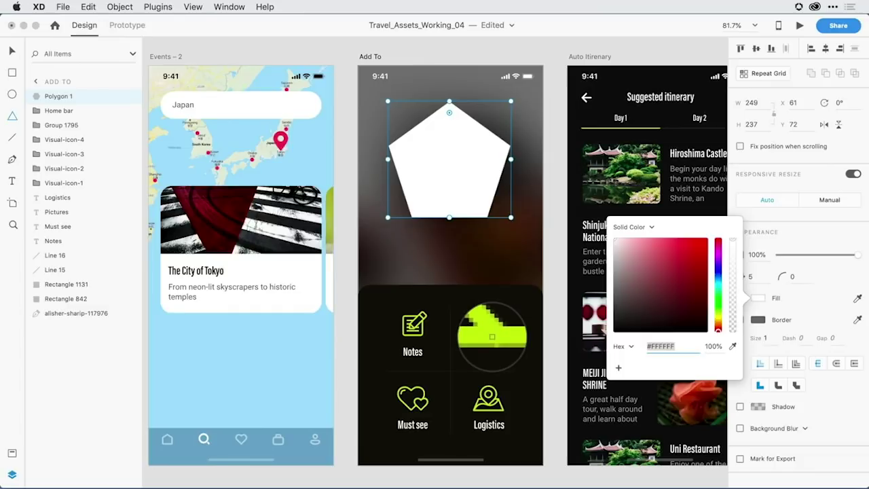
click(492, 336)
click(770, 328)
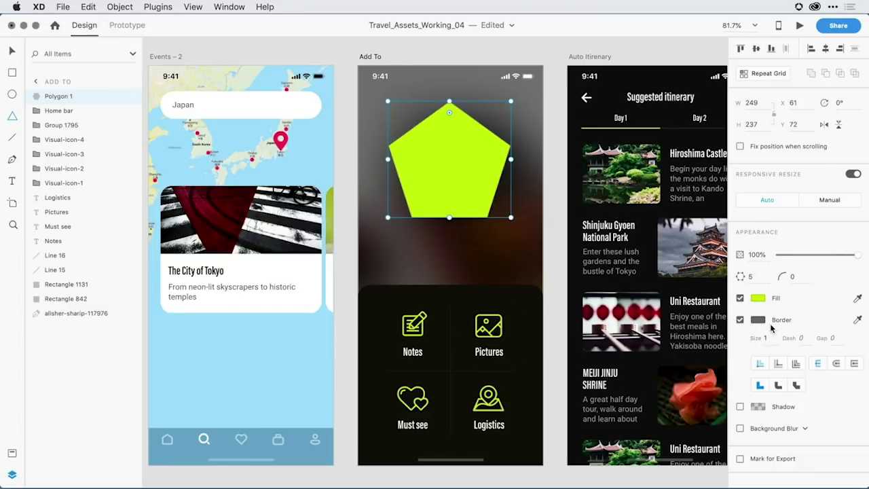
Give the pentagon a near-black border with size 4.
click(758, 320)
drag(652, 334, 620, 351)
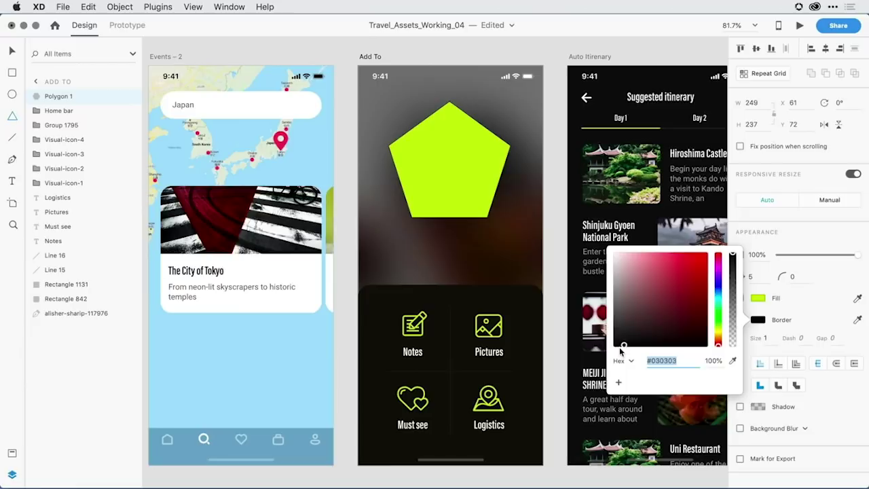
click(819, 322)
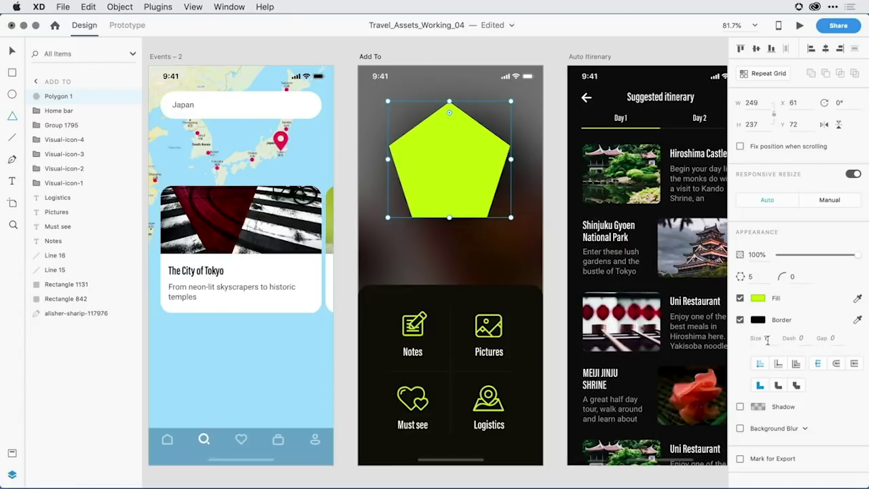
click(767, 339)
text(4)
key(Tab)
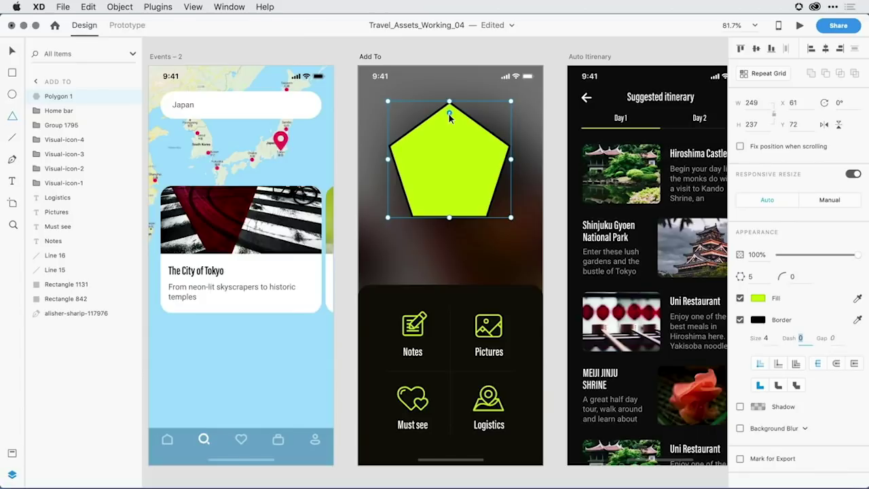
Round the pentagon's corners and set the corner radius to exactly 20.
drag(449, 112, 452, 118)
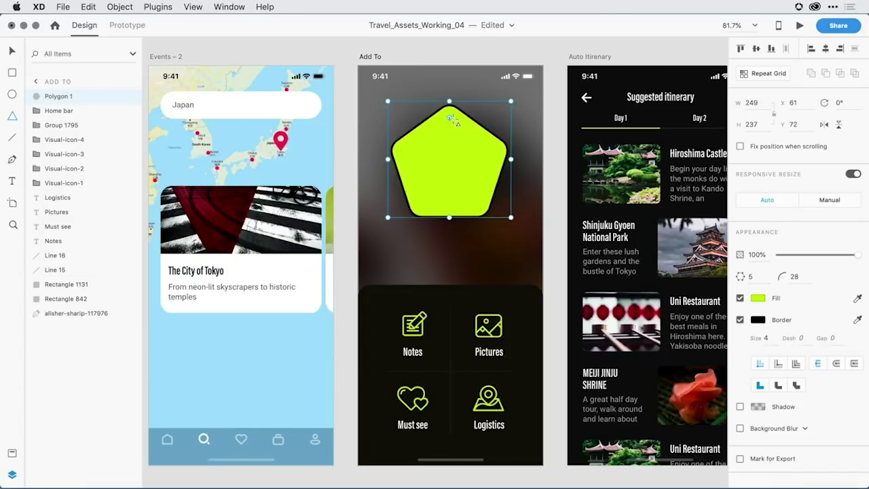
click(799, 277)
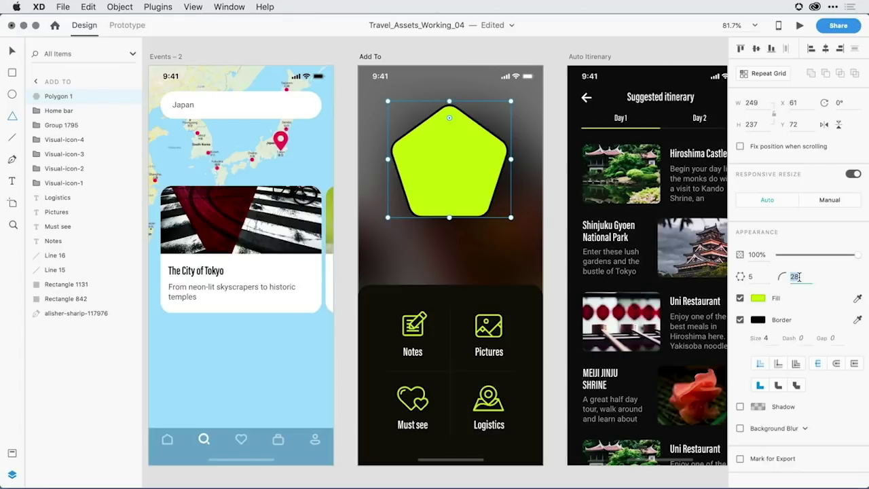
text(20)
key(Tab)
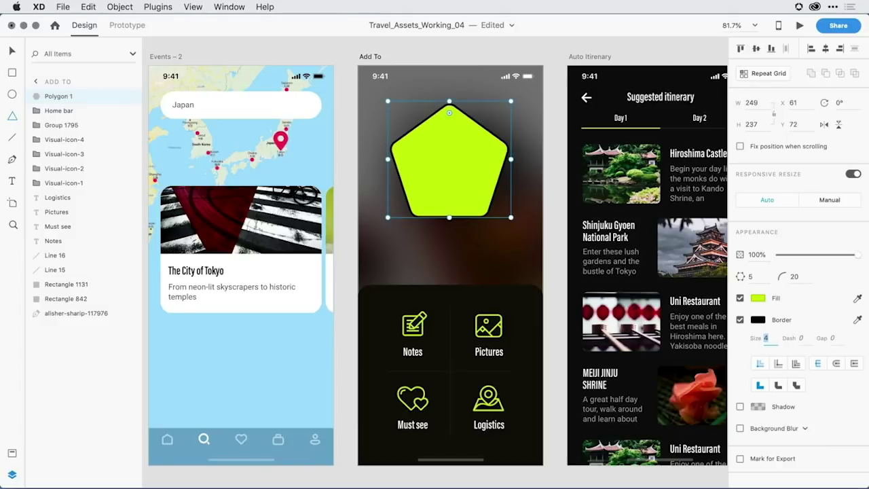
Keep the five-side count, deselect the pentagon and switch to the Select tool (V).
click(759, 277)
drag(454, 175, 453, 175)
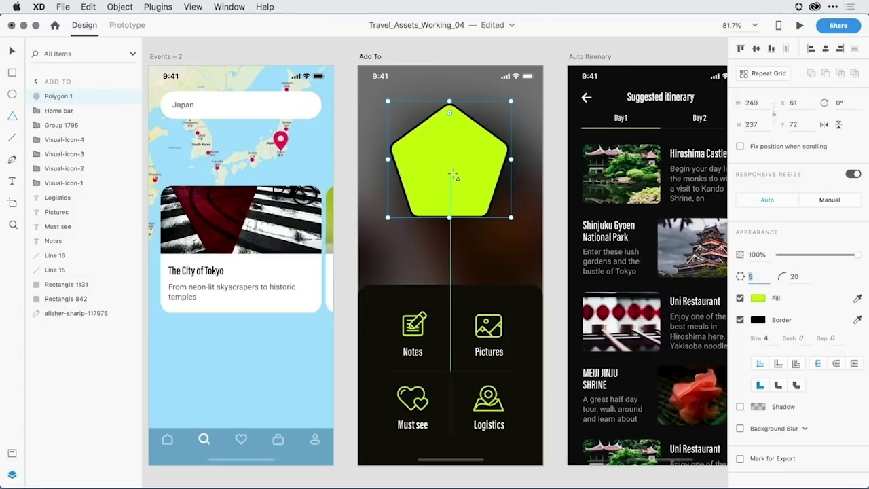
key(Return)
key(Escape)
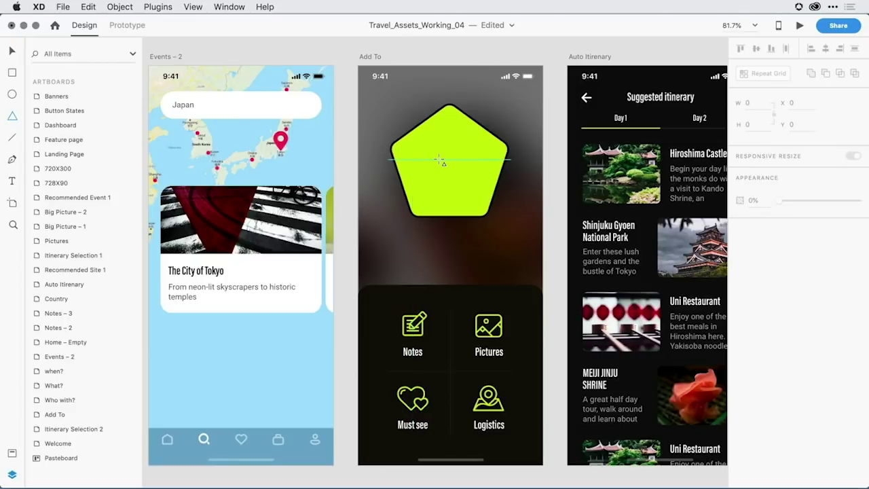
key(v)
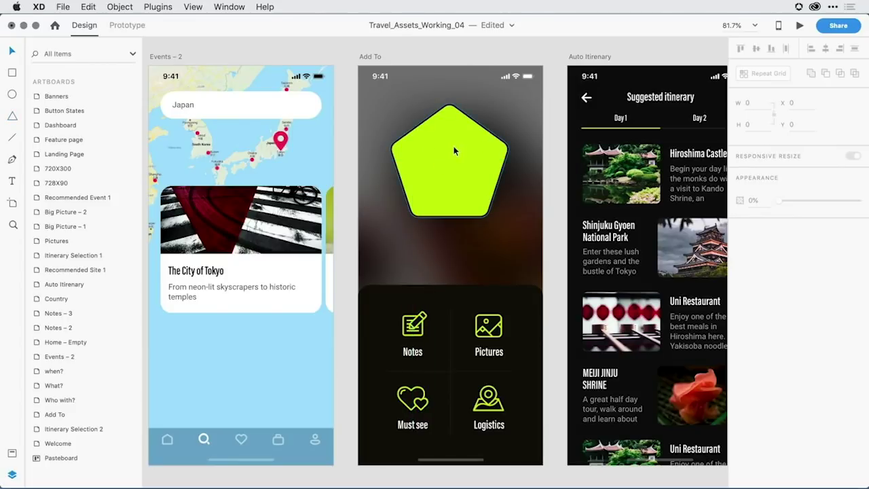
Convert the pentagon to a path and pull its right and bottom-left anchors inward.
click(435, 156)
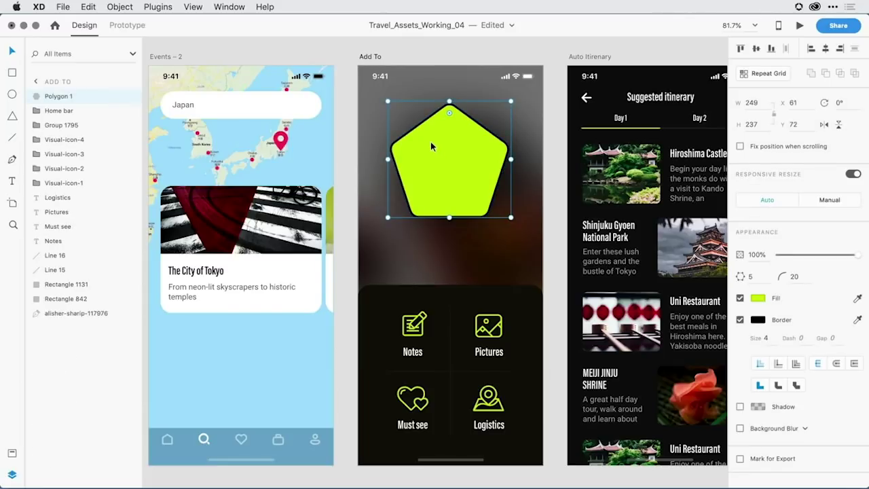
double_click(432, 145)
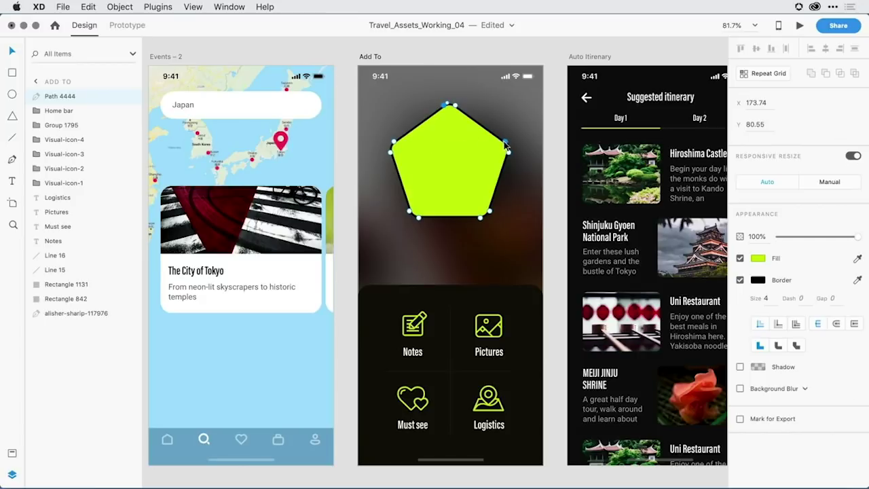
drag(506, 142, 461, 159)
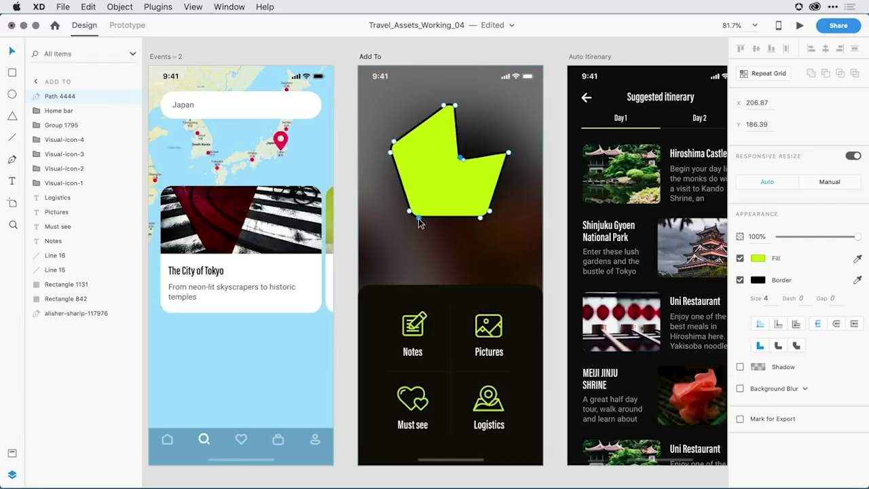
drag(418, 218, 444, 194)
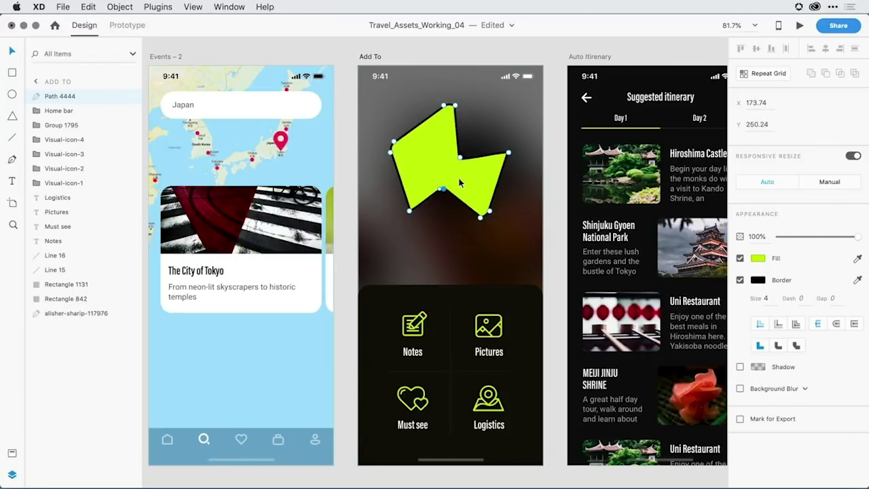